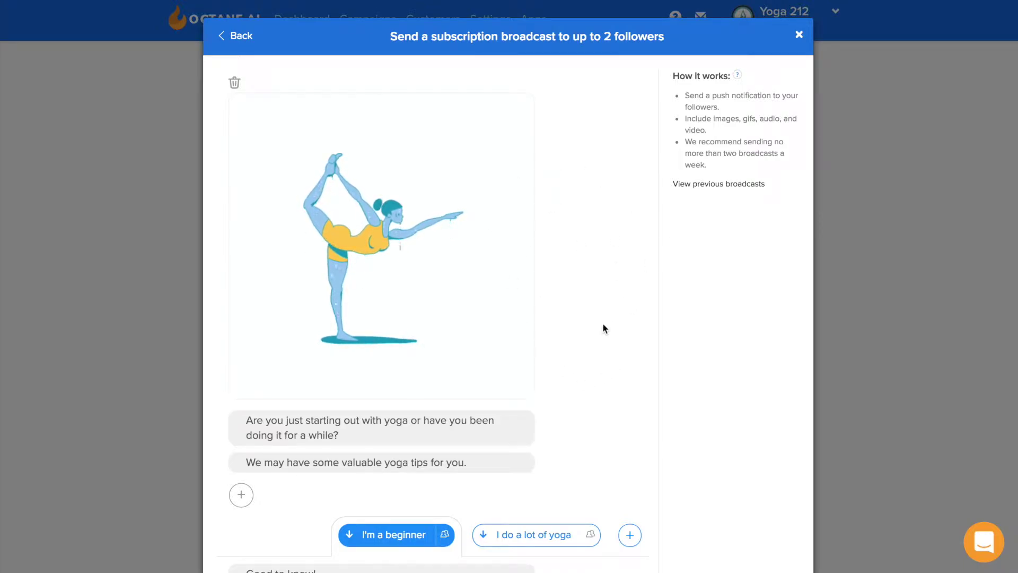
Review the subscription broadcast draft, from the yoga image and question through the reply buttons to the beginner tips message
scroll(610, 328, "down", 3)
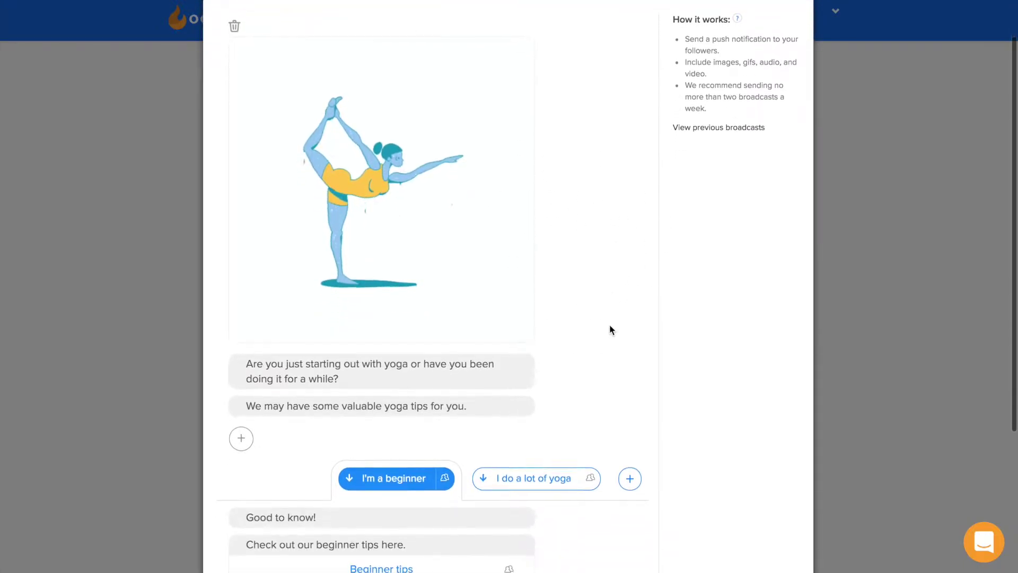
scroll(625, 249, "up", 3)
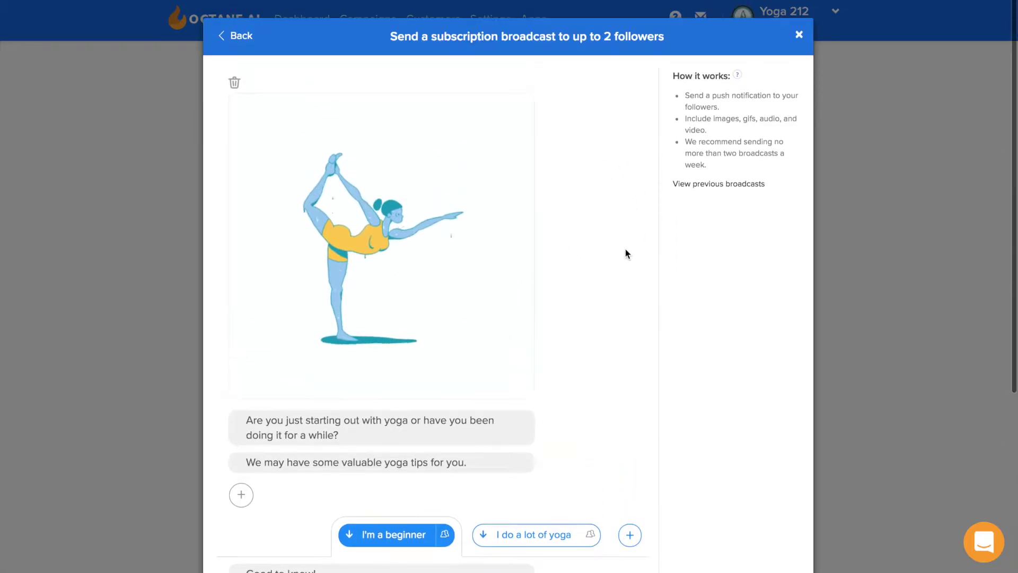
scroll(610, 244, "down", 2)
scroll(612, 246, "up", 1)
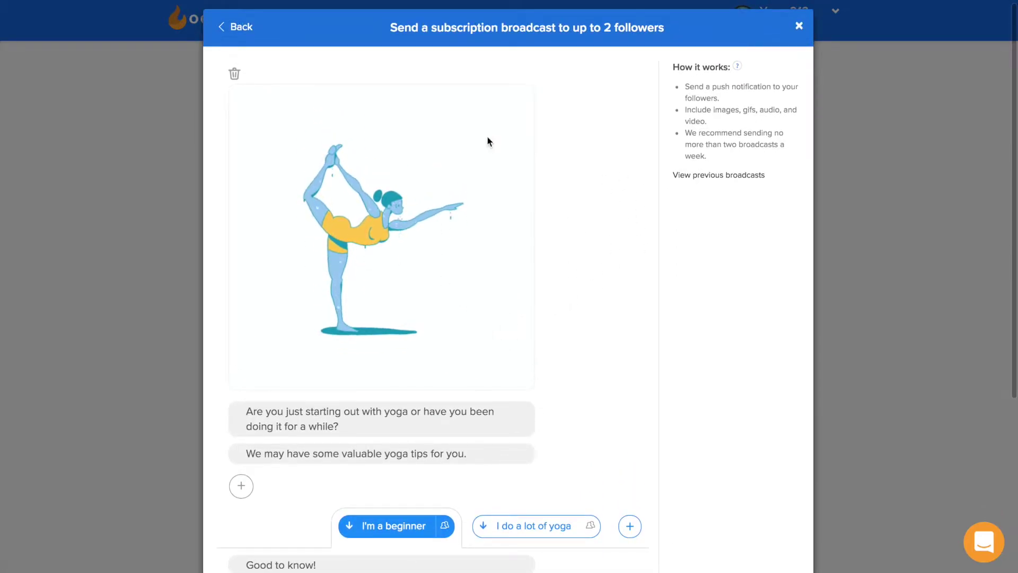
scroll(593, 180, "down", 2)
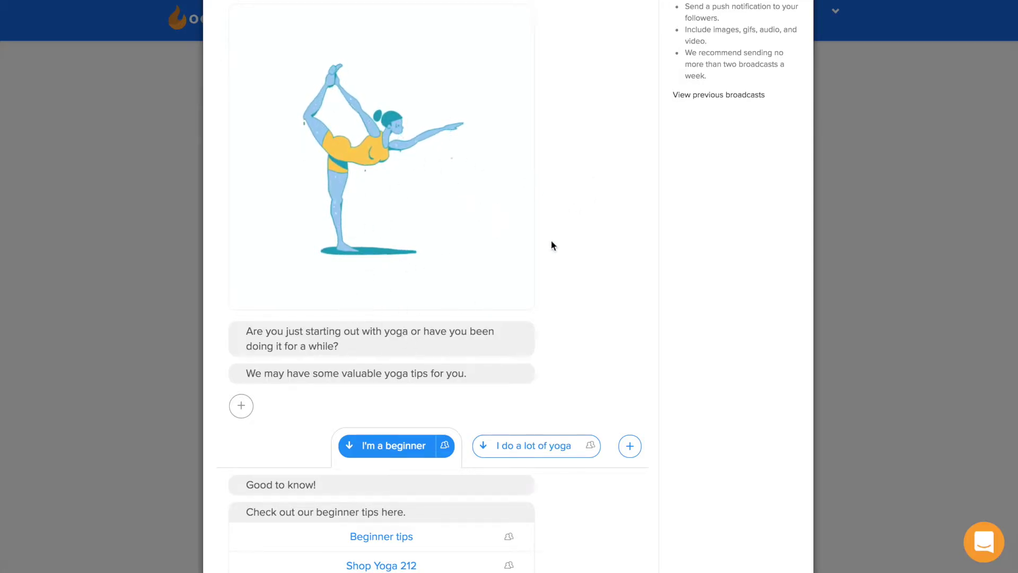
scroll(551, 244, "down", 1)
scroll(511, 234, "down", 1)
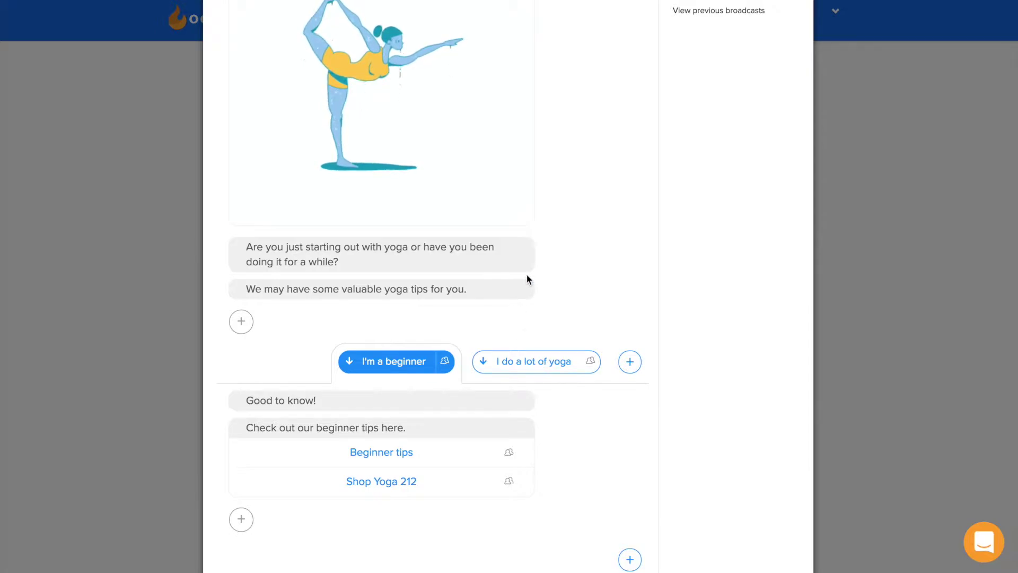
scroll(527, 274, "up", 2)
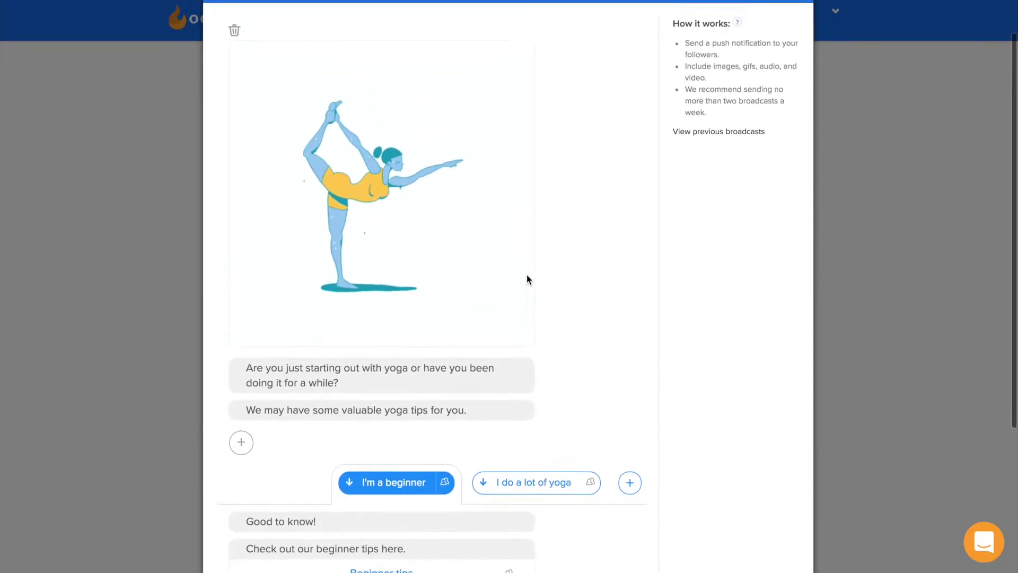
scroll(527, 275, "down", 2)
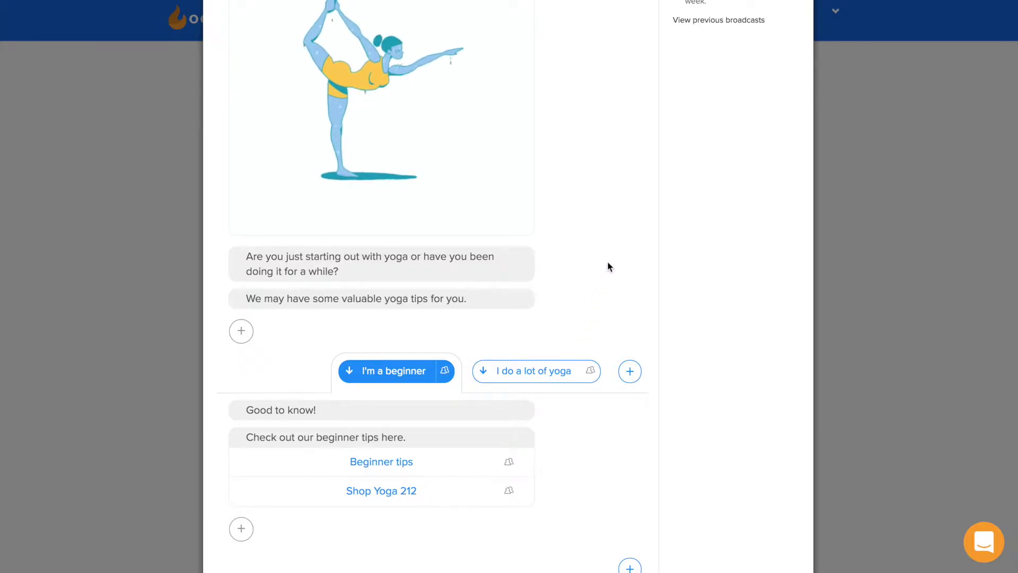
scroll(616, 289, "up", 3)
scroll(616, 289, "down", 1)
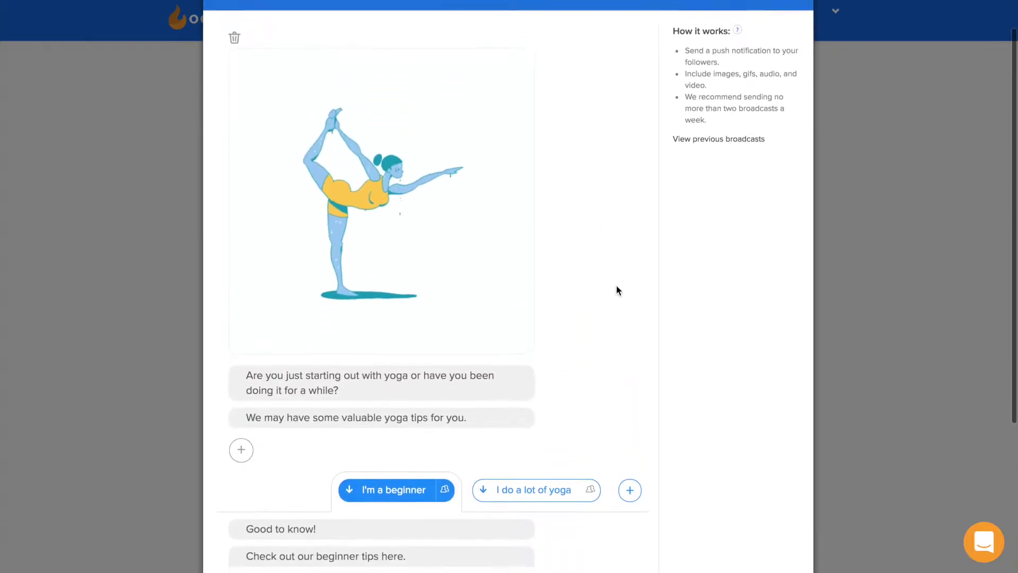
scroll(617, 289, "down", 4)
scroll(617, 289, "up", 5)
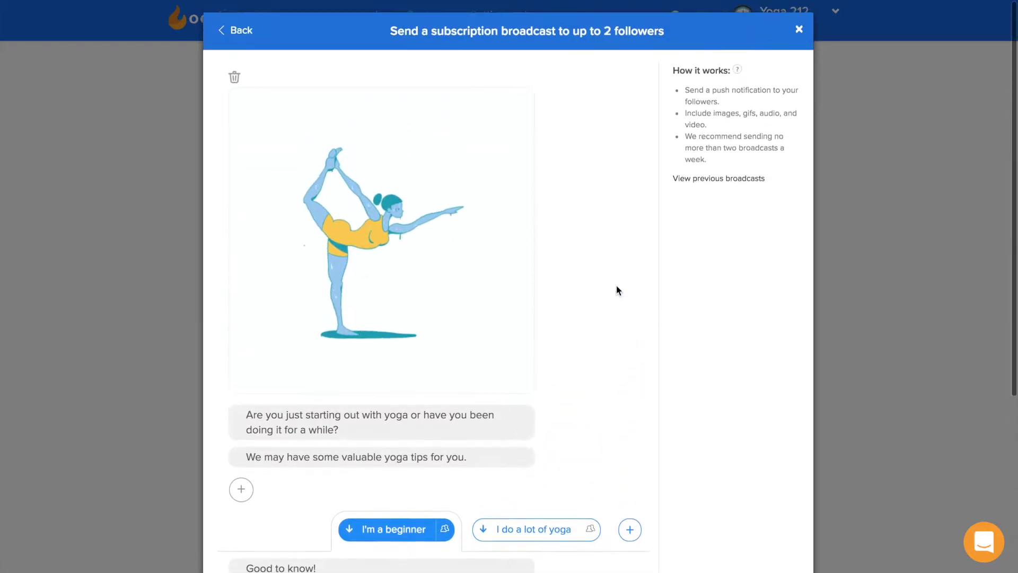
scroll(617, 287, "down", 4)
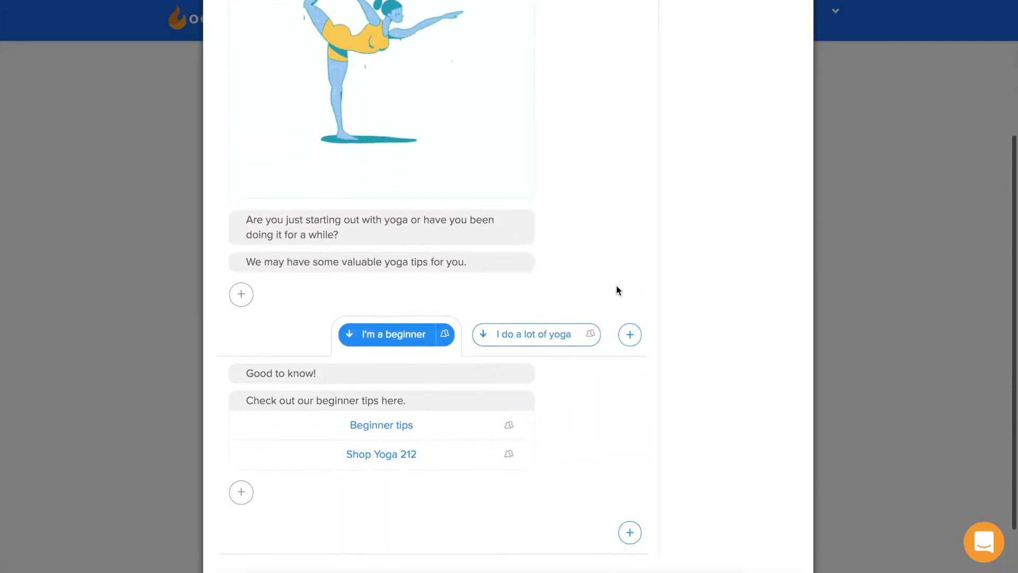
scroll(617, 289, "up", 4)
scroll(616, 289, "down", 4)
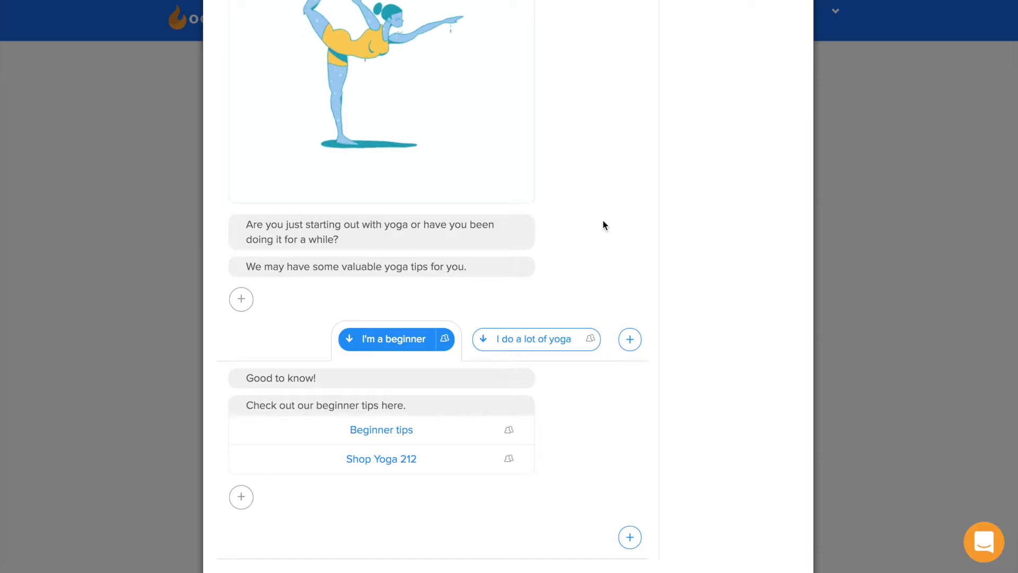
scroll(565, 207, "up", 2)
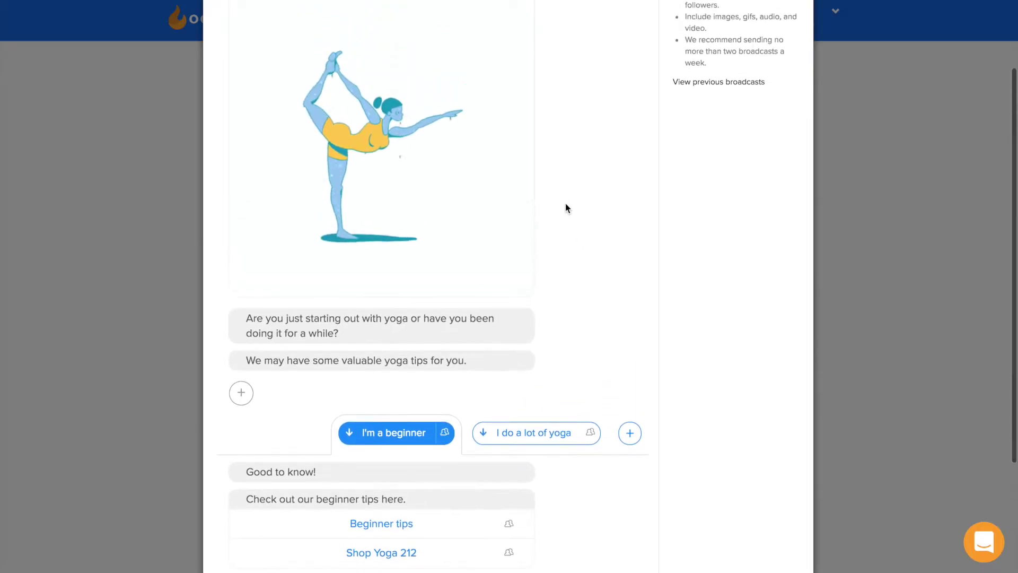
scroll(566, 207, "up", 2)
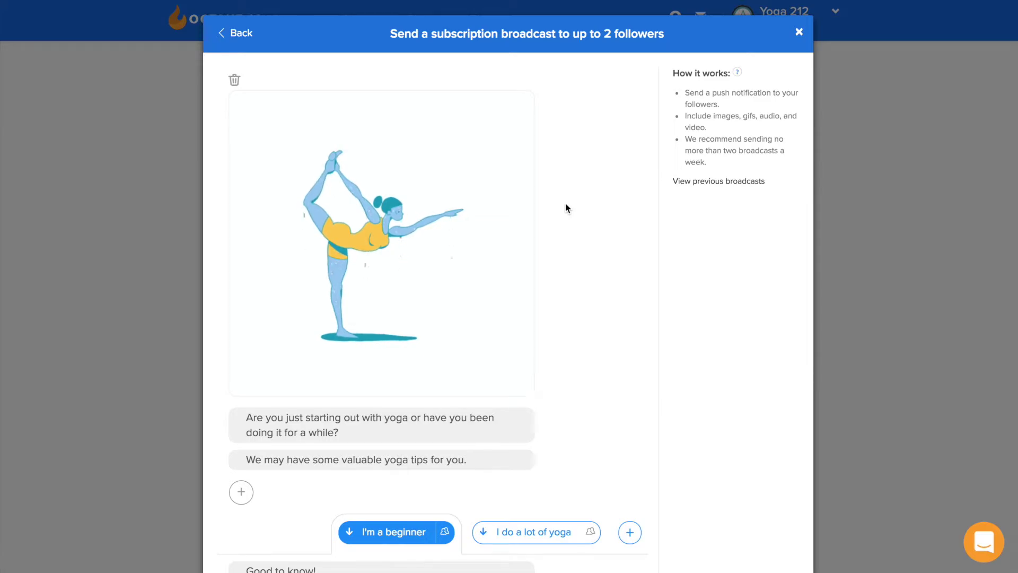
Create a new list named "Yoga Beginners" for anyone who taps the "I'm a beginner" reply button
scroll(566, 204, "down", 3)
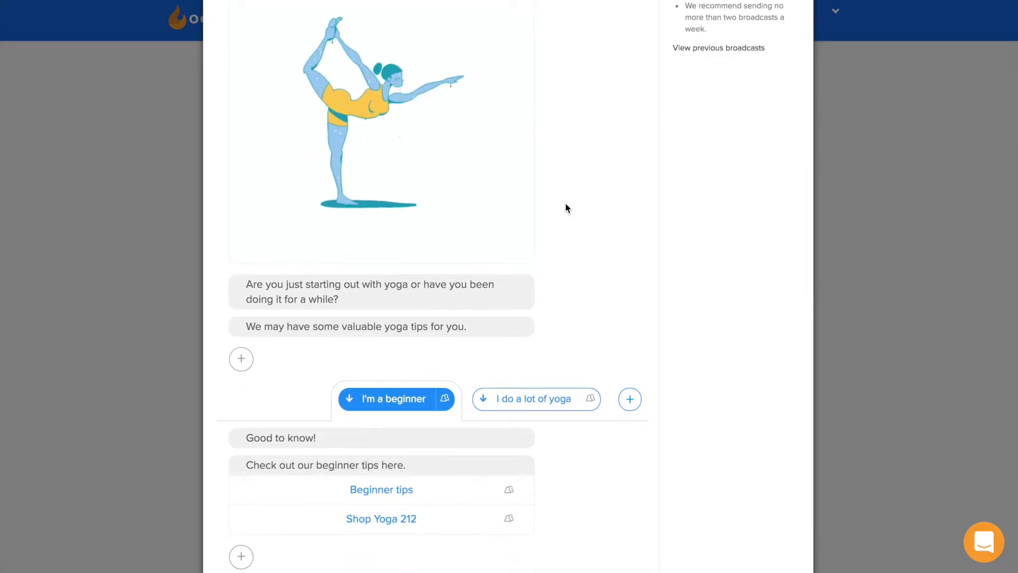
scroll(565, 207, "down", 1)
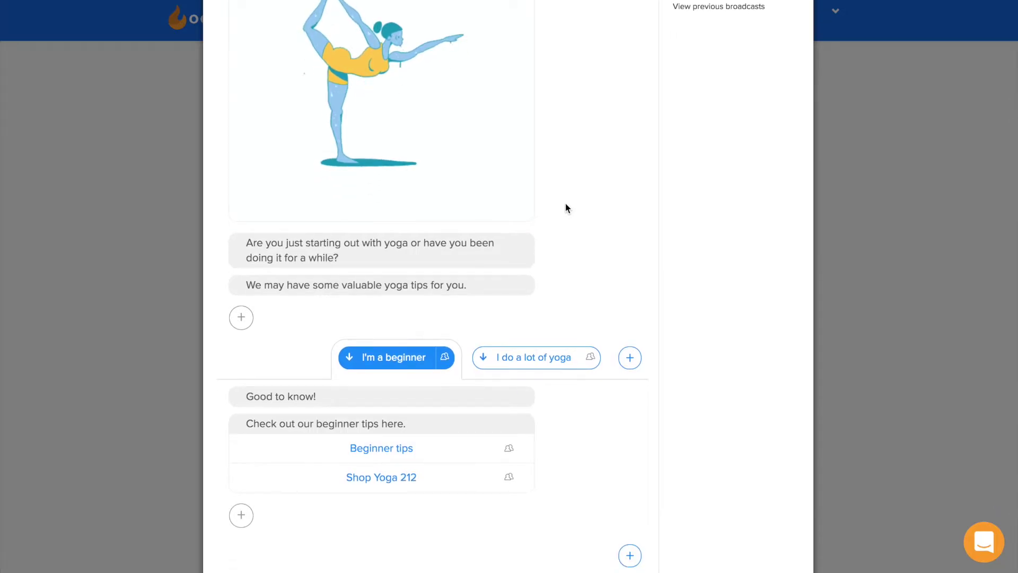
scroll(566, 207, "down", 1)
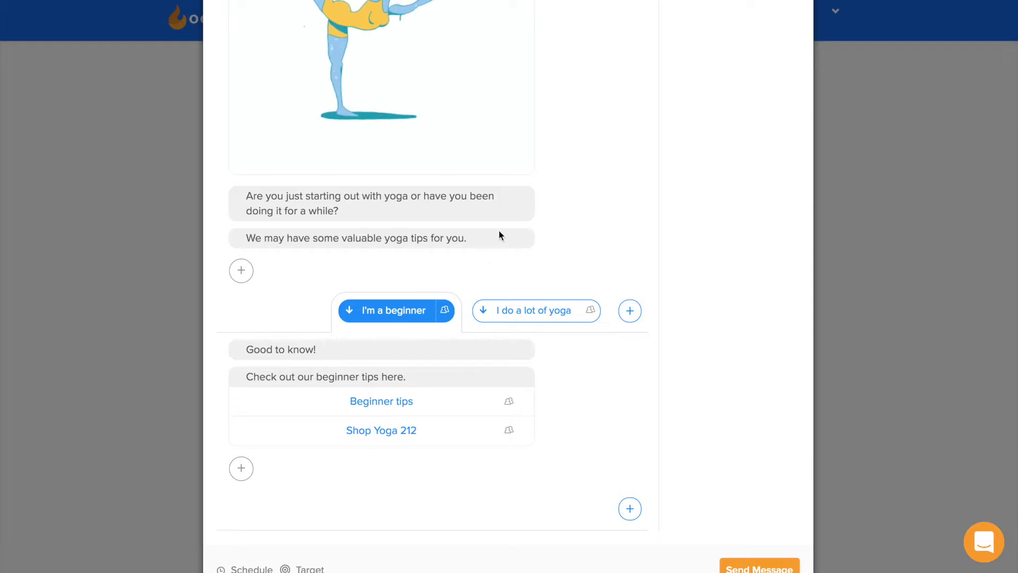
left_click(446, 311)
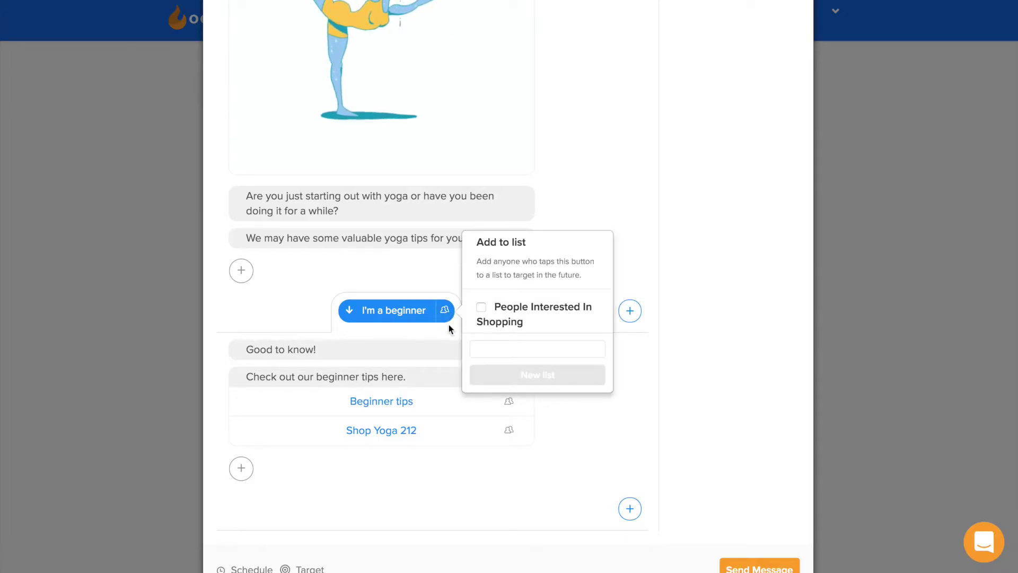
left_click(488, 348)
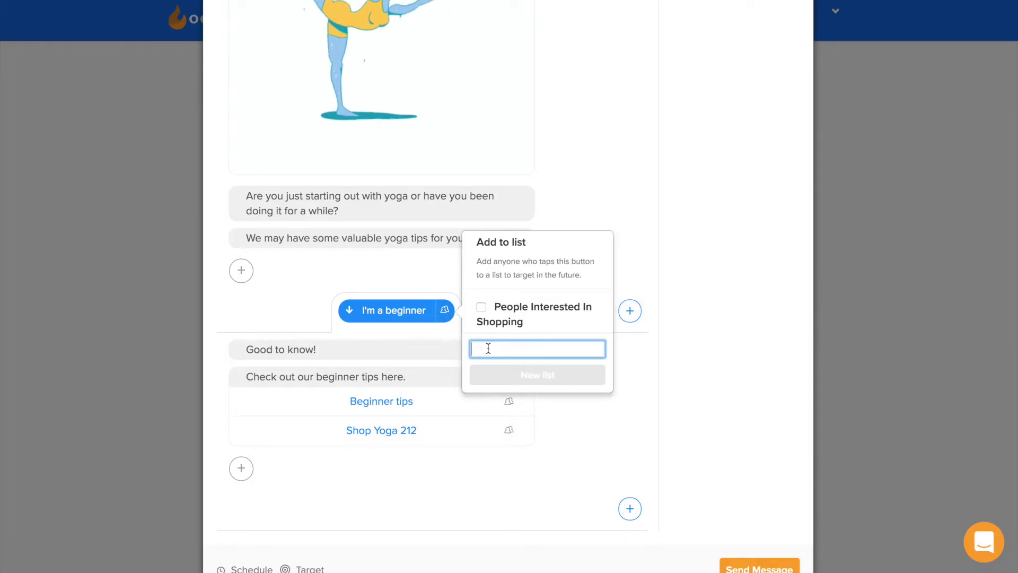
type("Yoga Beginner")
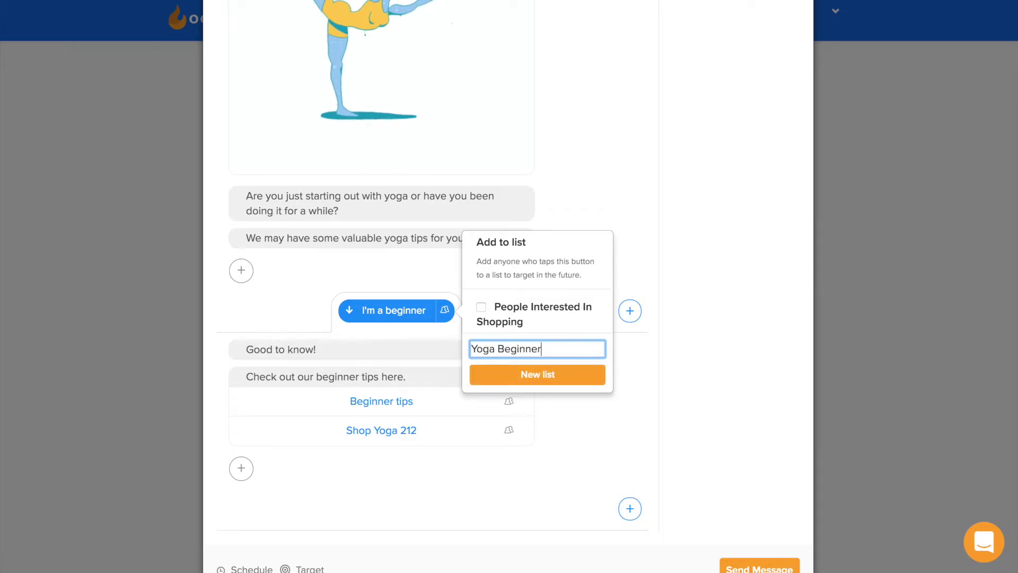
type("s")
left_click(533, 375)
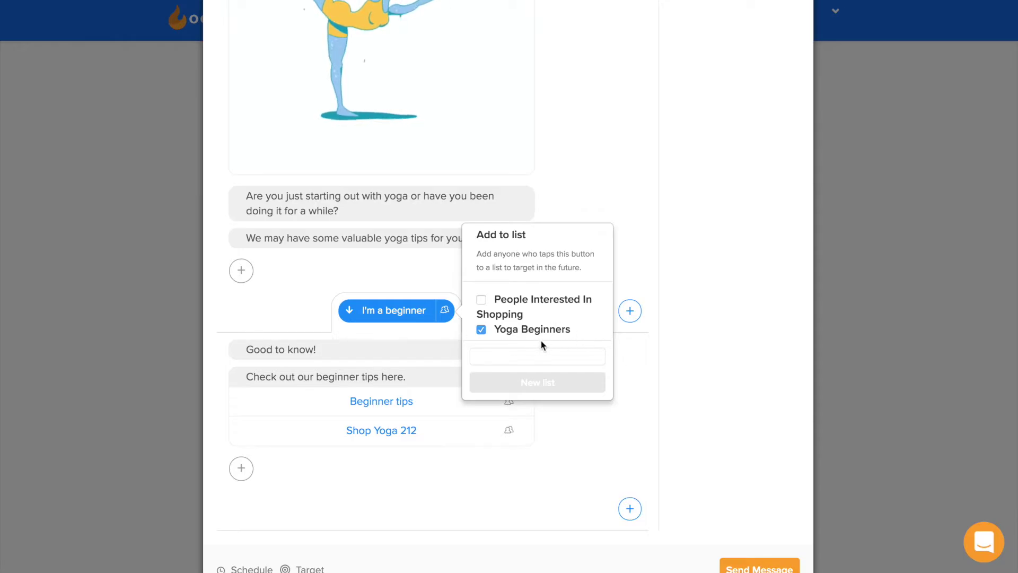
left_click(414, 278)
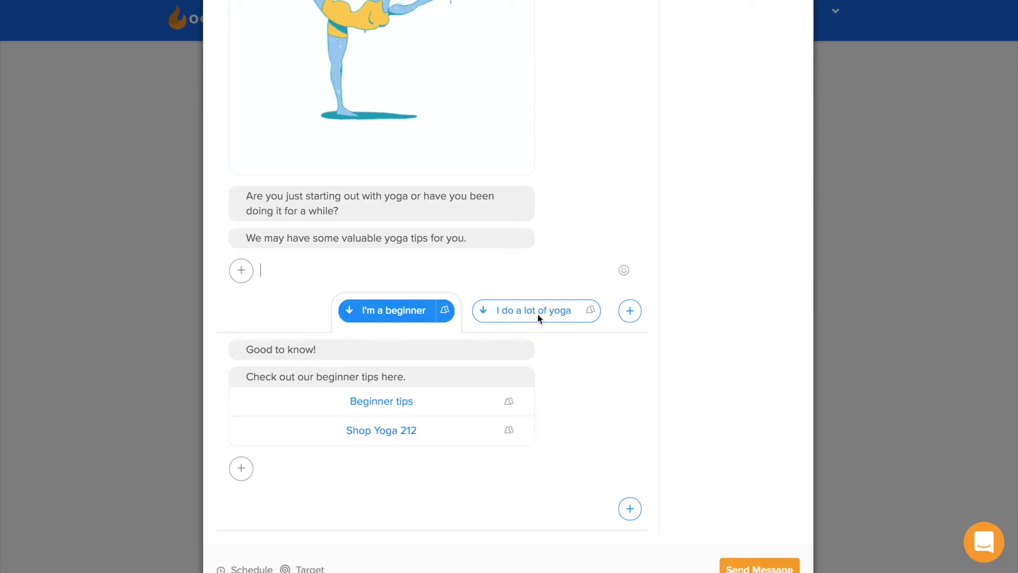
Create a new list named "Yoga Experts" for anyone who taps the "I do a lot of yoga" reply button
left_click(590, 310)
left_click(645, 354)
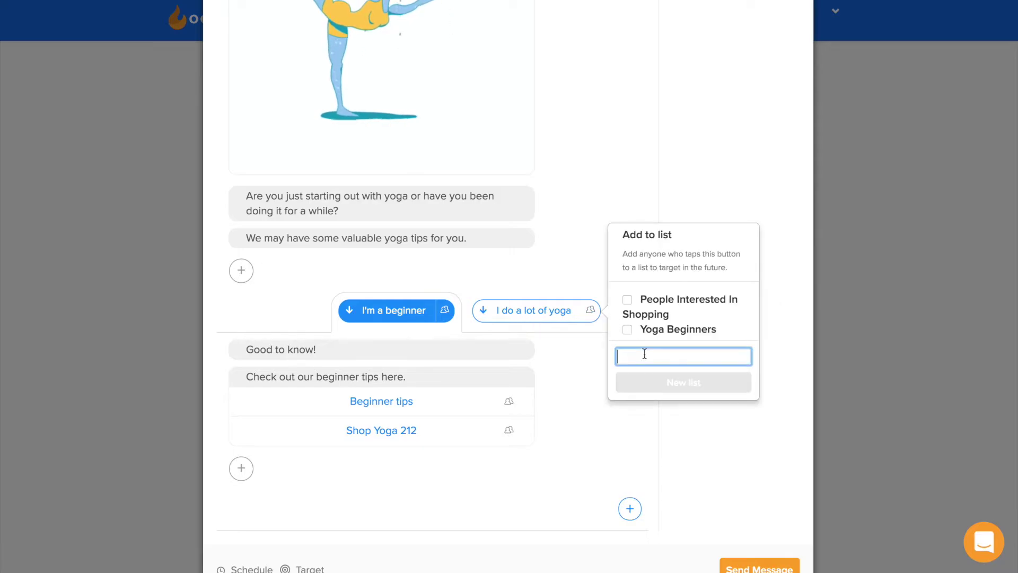
type("Yoga Ex")
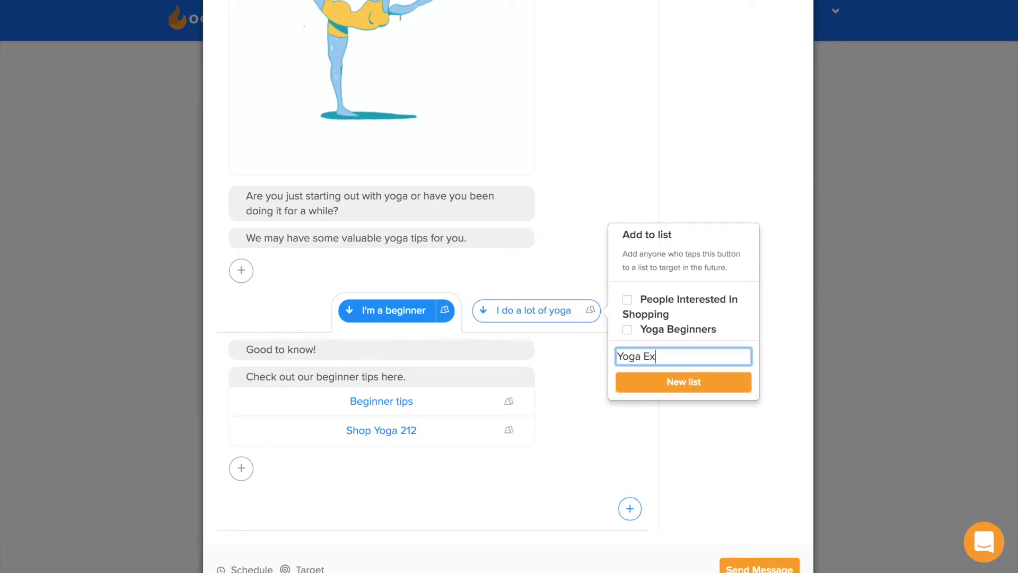
type("perts")
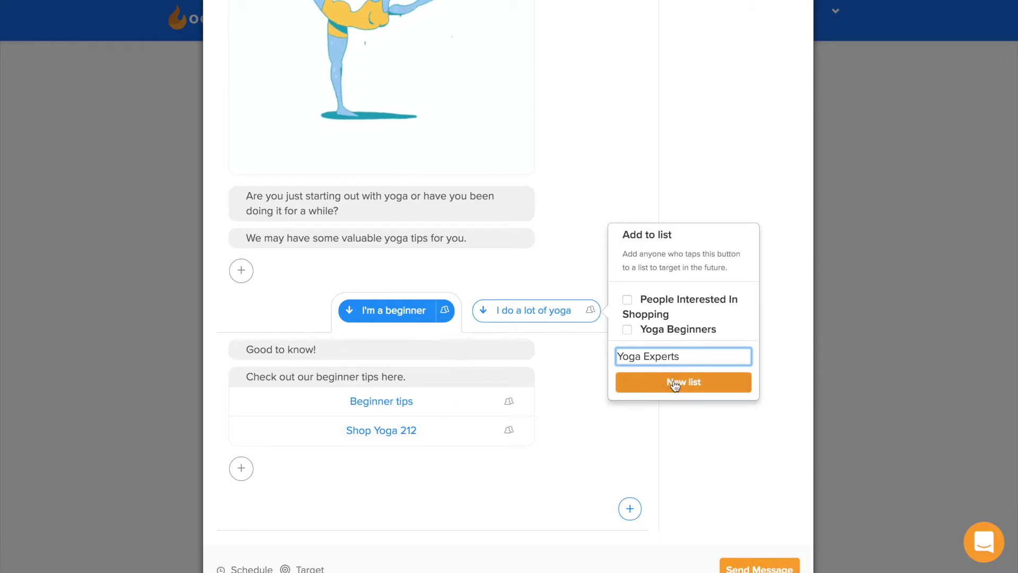
left_click(675, 383)
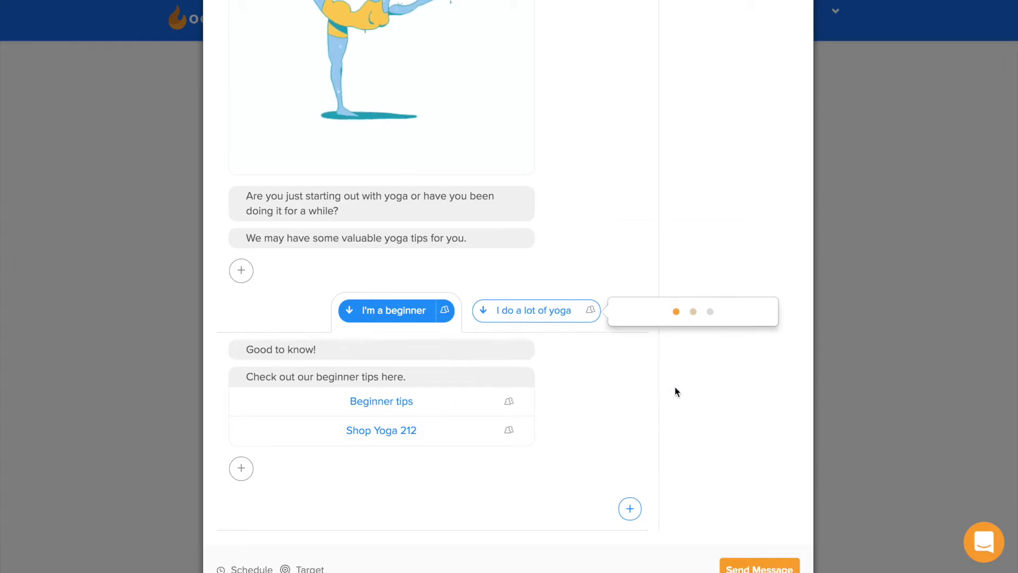
left_click(577, 353)
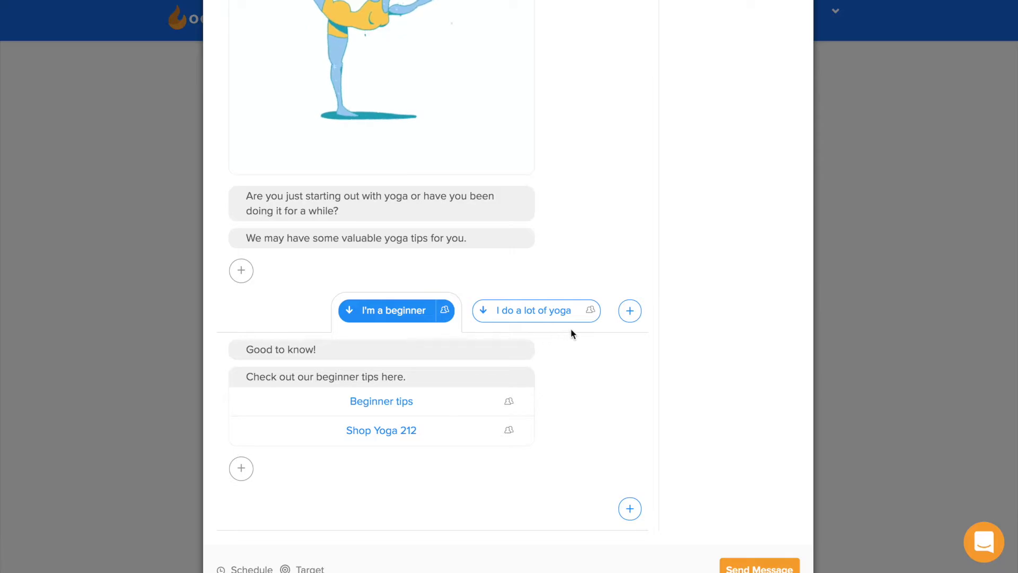
Look over the whole broadcast again, including both reply buttons and the beginner branch down to the sending options
scroll(584, 222, "down", 1)
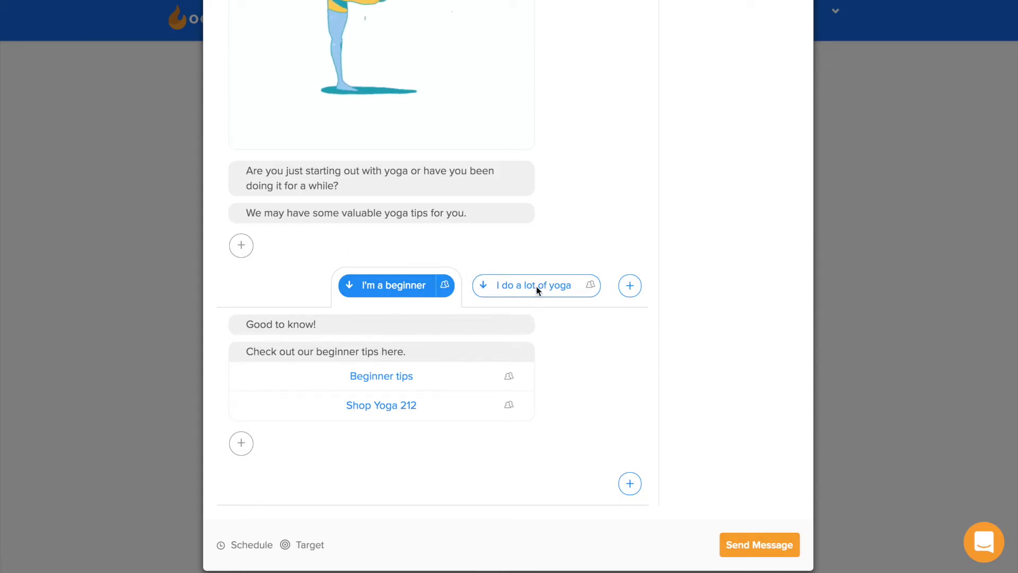
scroll(571, 239, "up", 4)
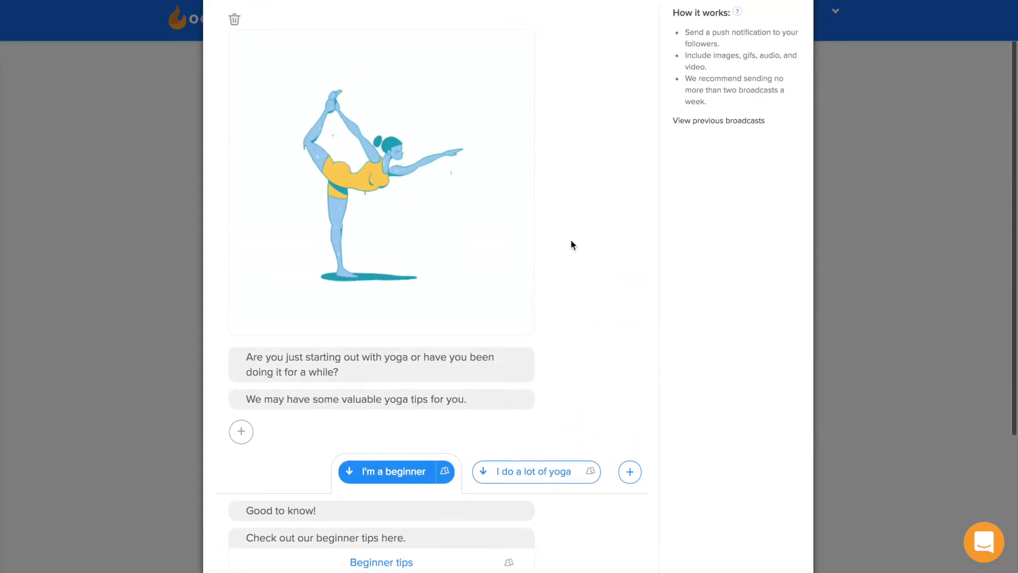
scroll(570, 240, "down", 3)
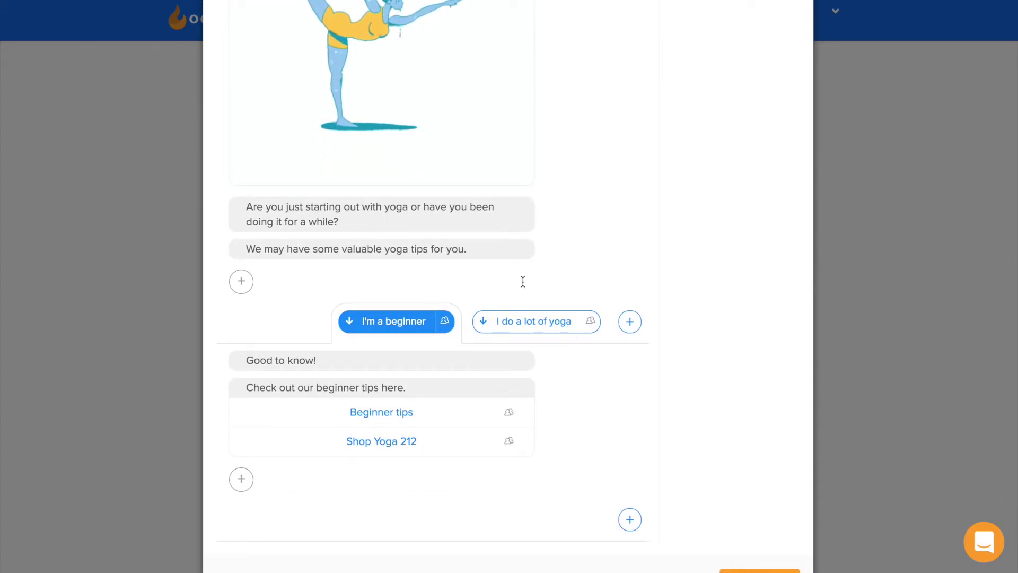
scroll(504, 294, "down", 1)
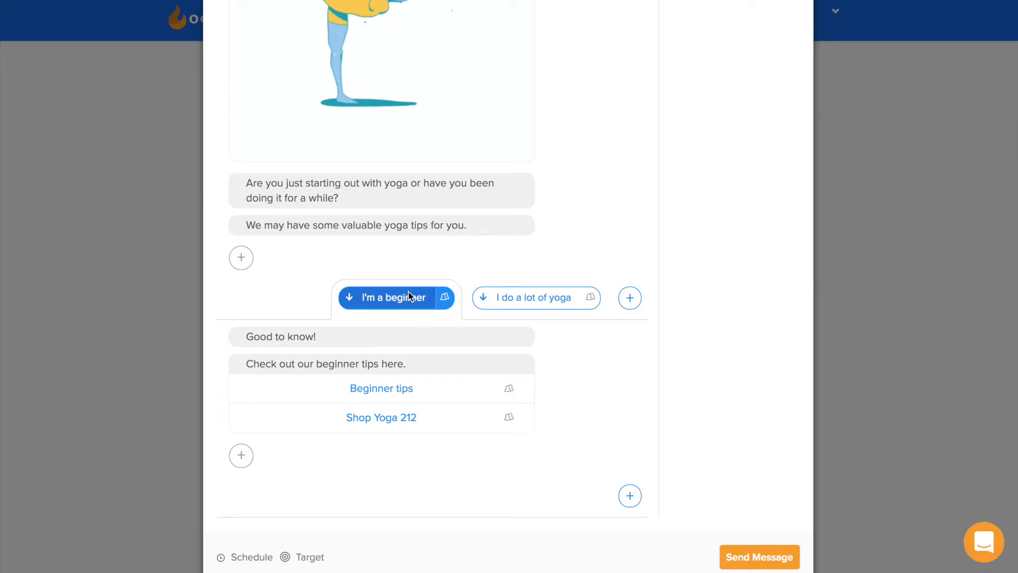
scroll(505, 293, "up", 3)
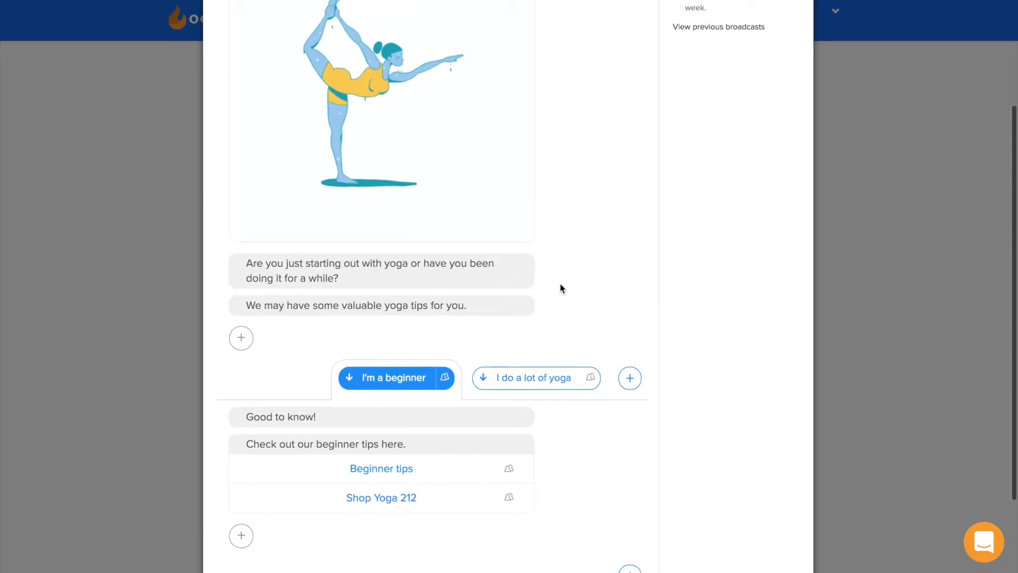
scroll(546, 303, "up", 1)
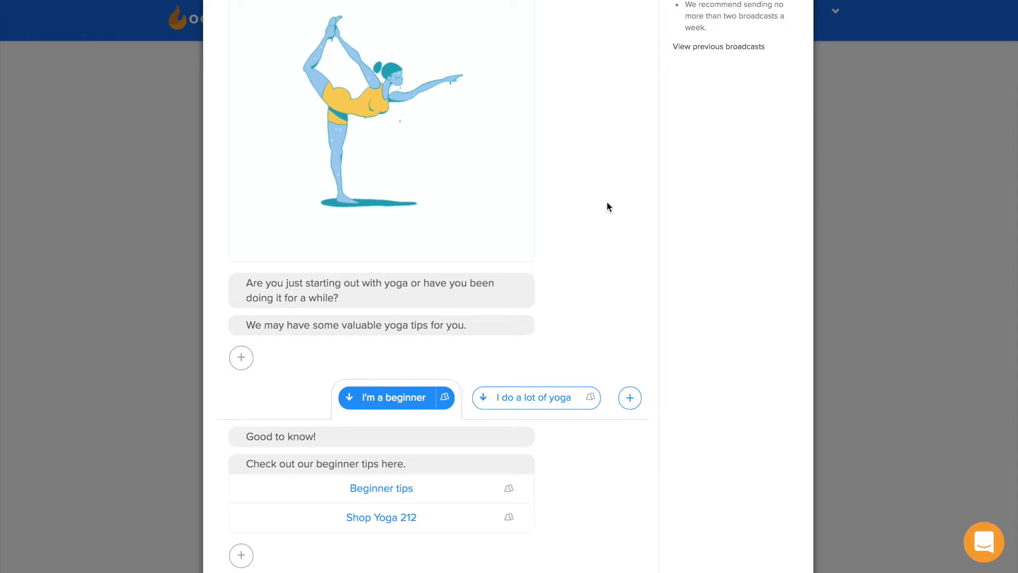
scroll(608, 207, "up", 1)
scroll(609, 207, "up", 2)
scroll(609, 206, "down", 3)
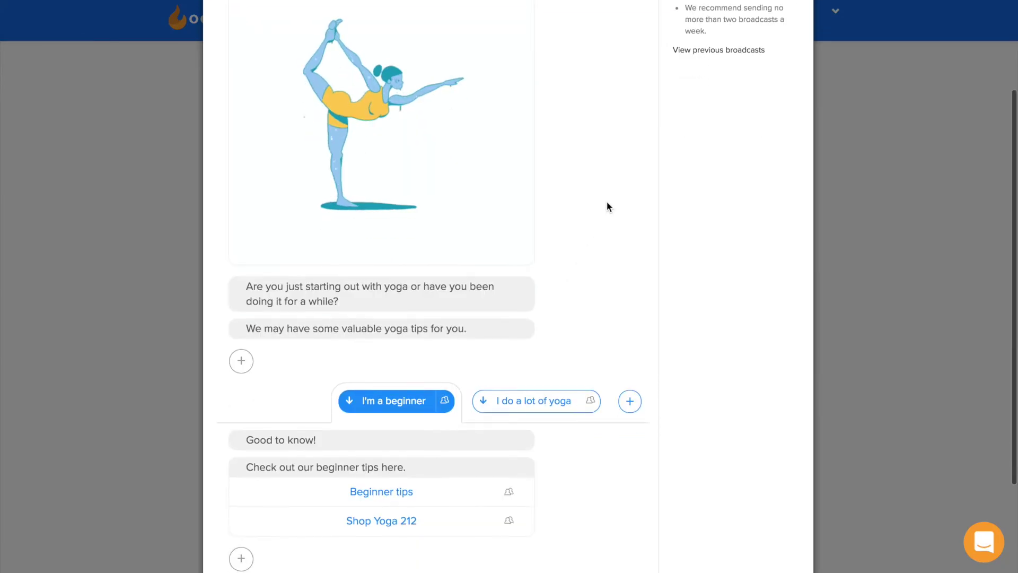
scroll(595, 309, "down", 3)
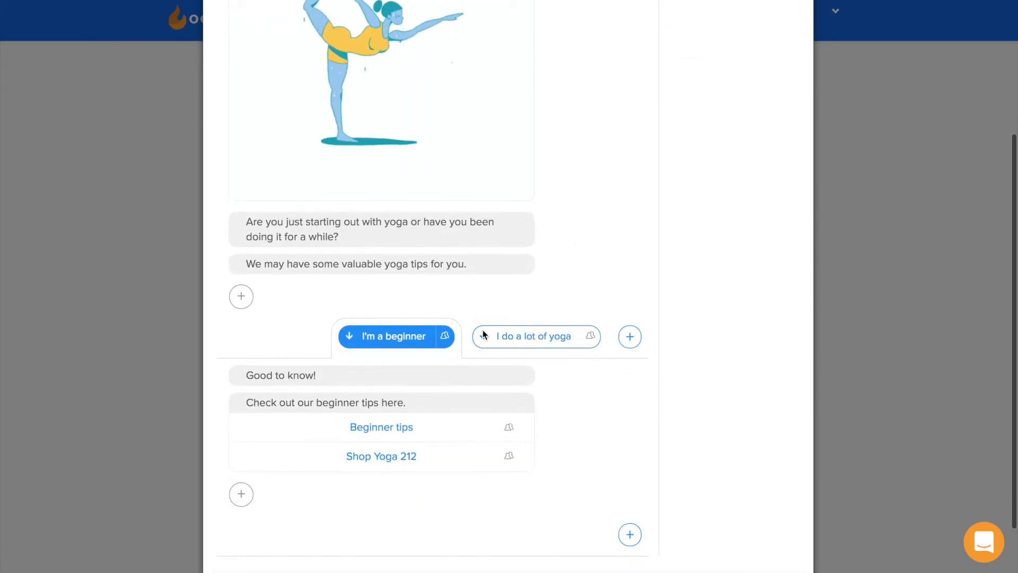
scroll(578, 296, "down", 2)
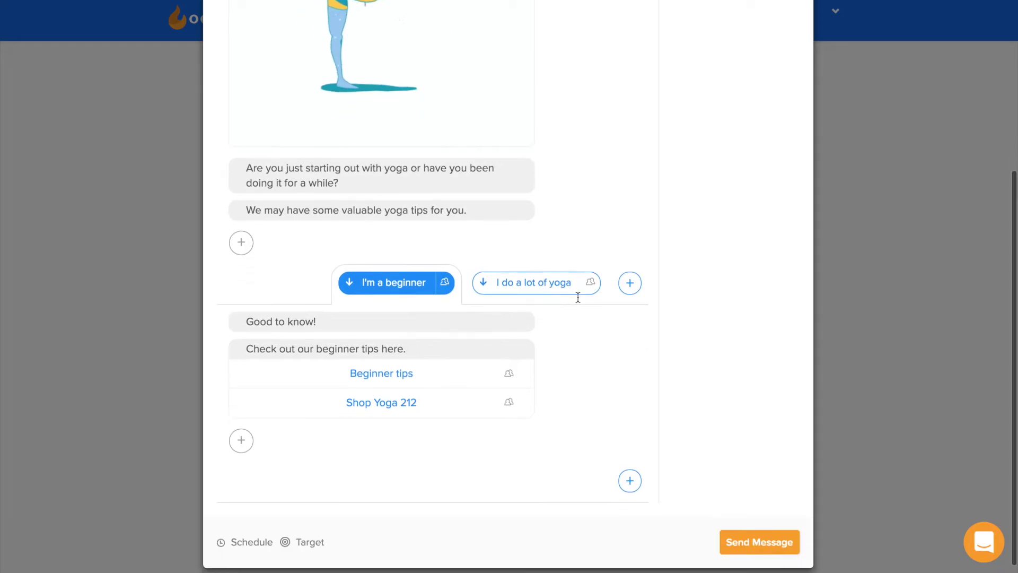
View the lists available for anyone who taps the "Beginner tips" button in the beginner branch
scroll(578, 296, "down", 1)
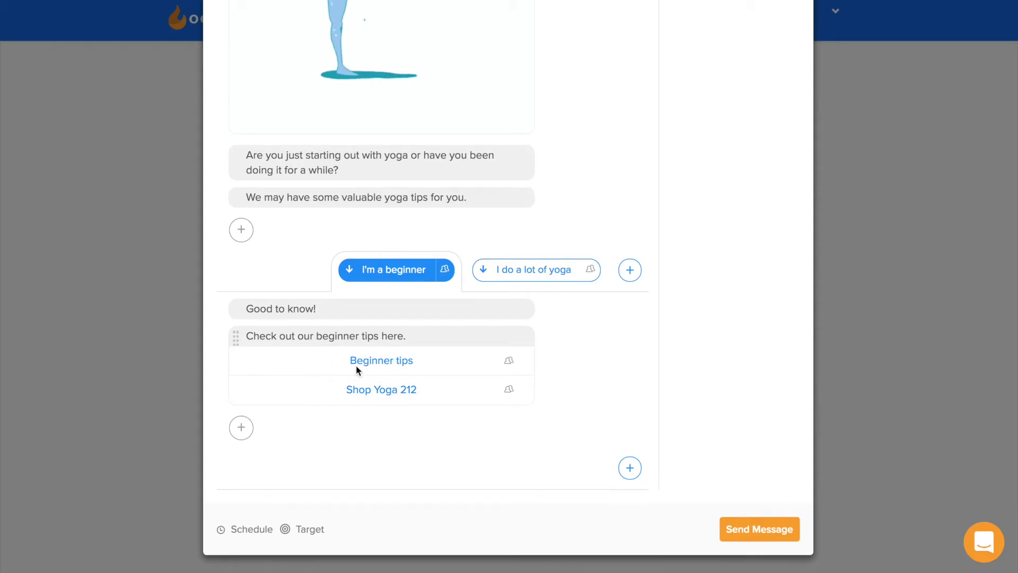
left_click(509, 361)
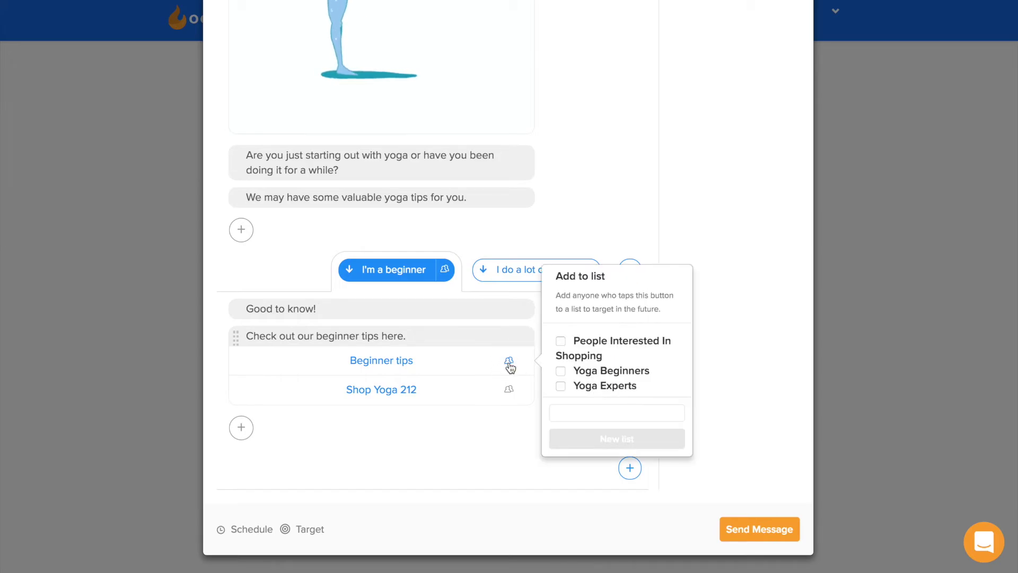
left_click(471, 457)
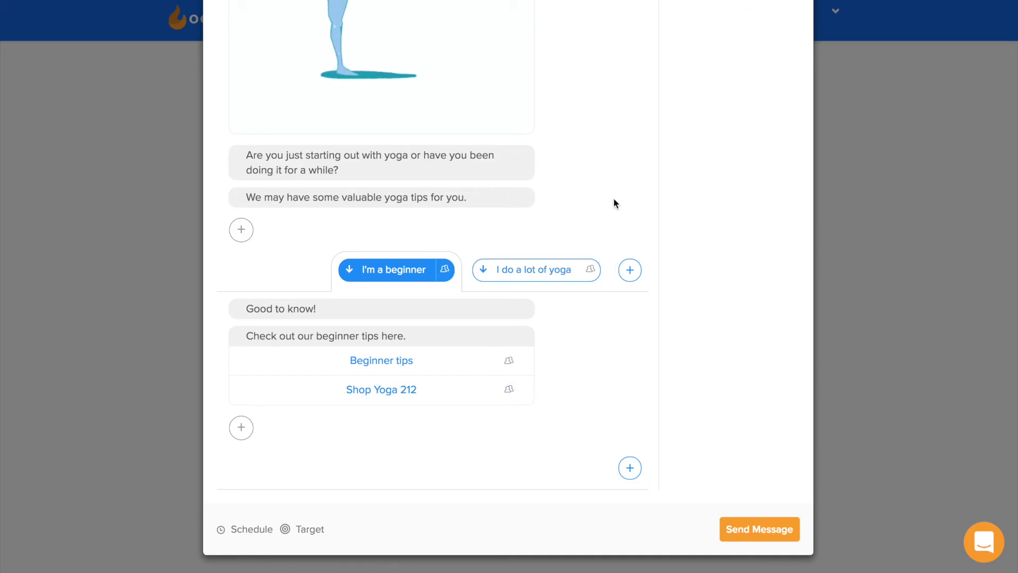
Add anyone who taps the "Shop Yoga 212" button to the "People Interested In Shopping" list
left_click(509, 392)
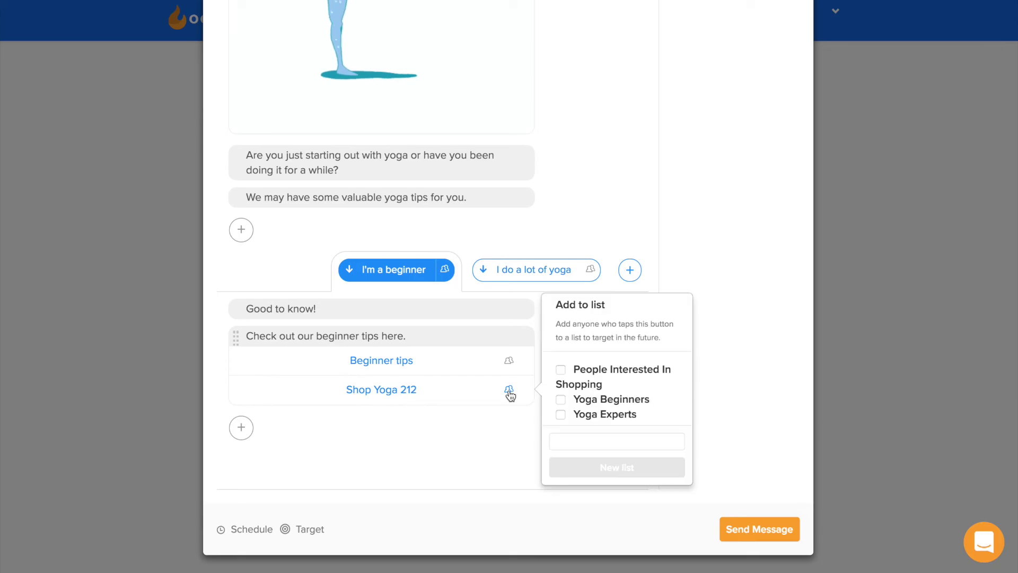
left_click(562, 371)
left_click(490, 439)
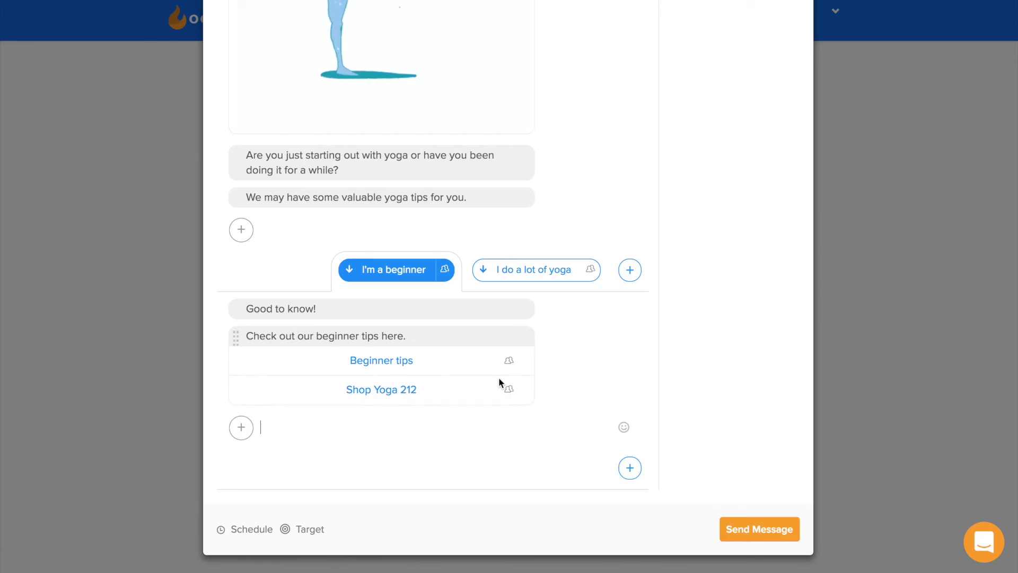
Check the list assignment of the "Shop Yoga 212" button again
scroll(564, 350, "up", 3)
scroll(565, 354, "down", 1)
scroll(562, 366, "down", 2)
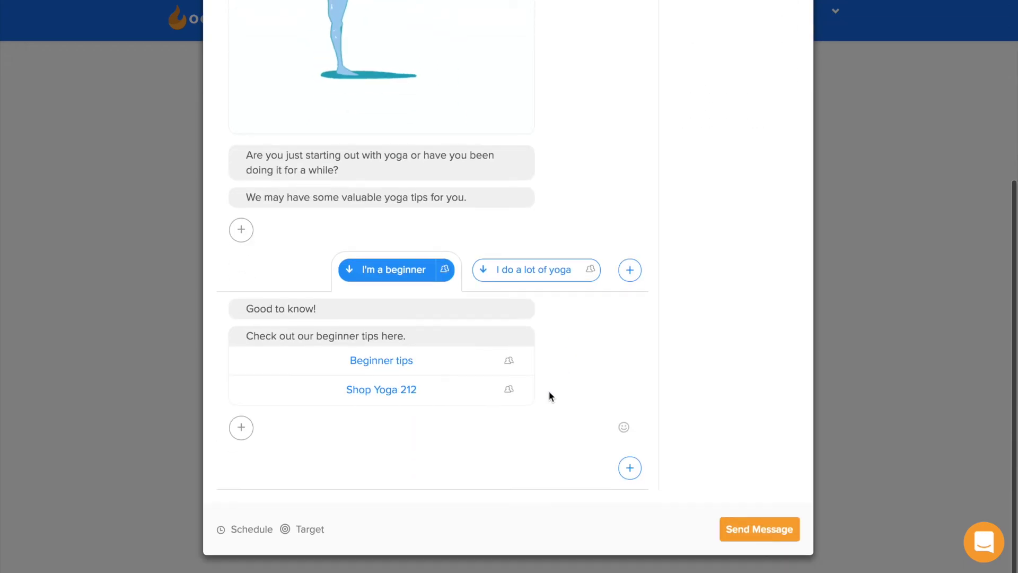
left_click(510, 389)
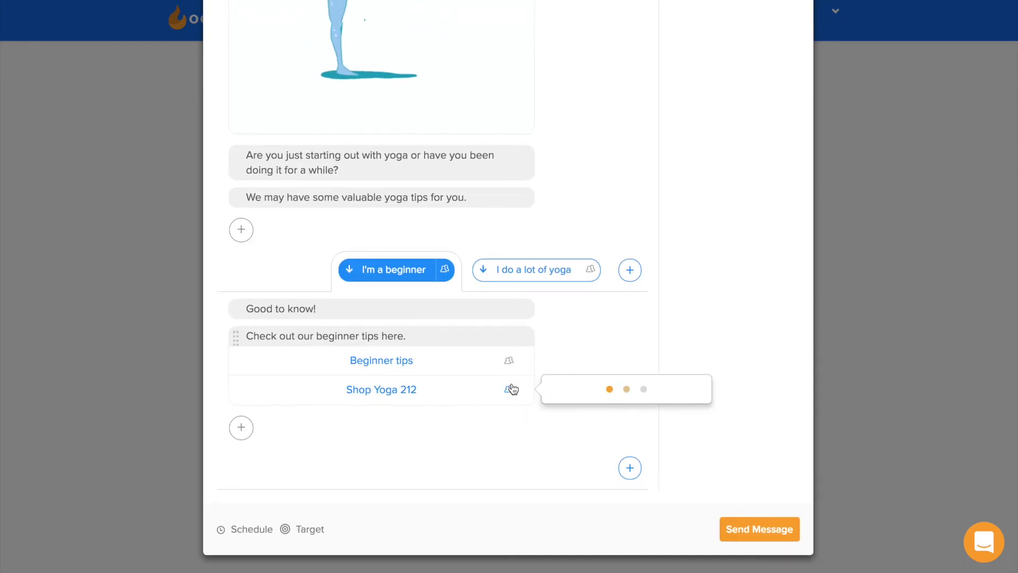
left_click(649, 221)
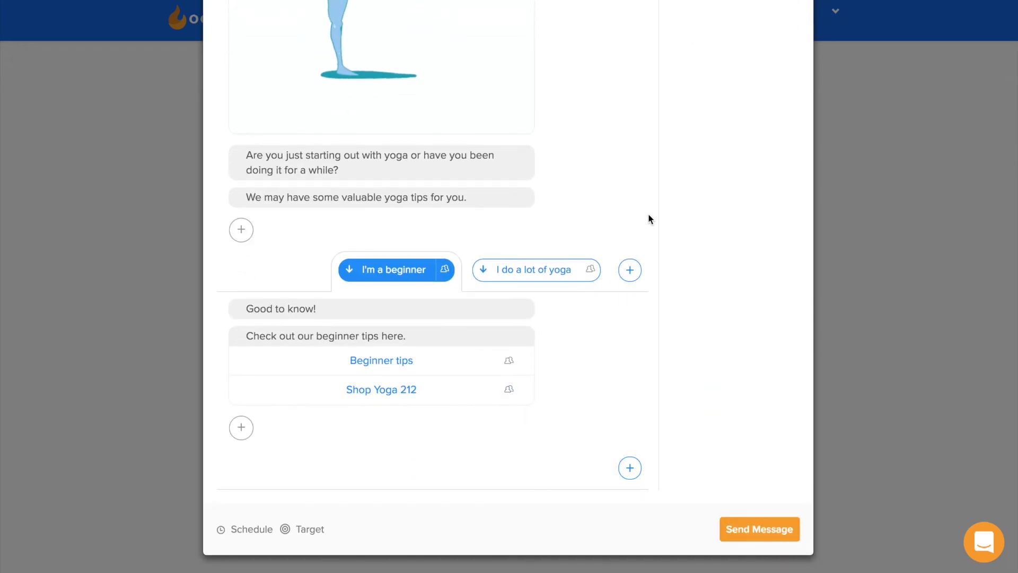
Examine the finished broadcast from the yoga image and question through the reply buttons and beginner links to the sending options
scroll(624, 181, "up", 3)
scroll(624, 180, "up", 2)
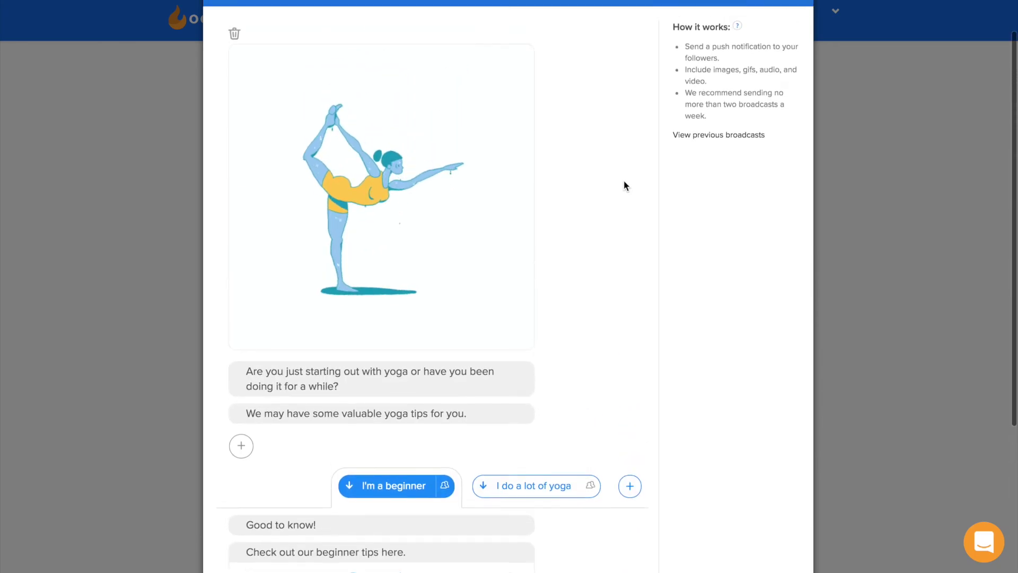
scroll(624, 181, "down", 2)
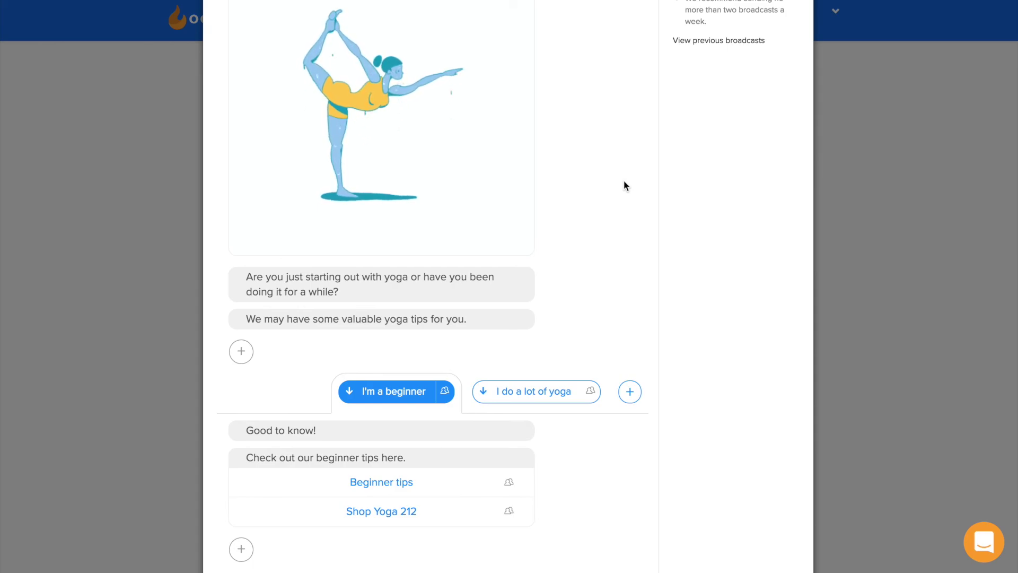
scroll(623, 182, "down", 3)
scroll(623, 183, "up", 2)
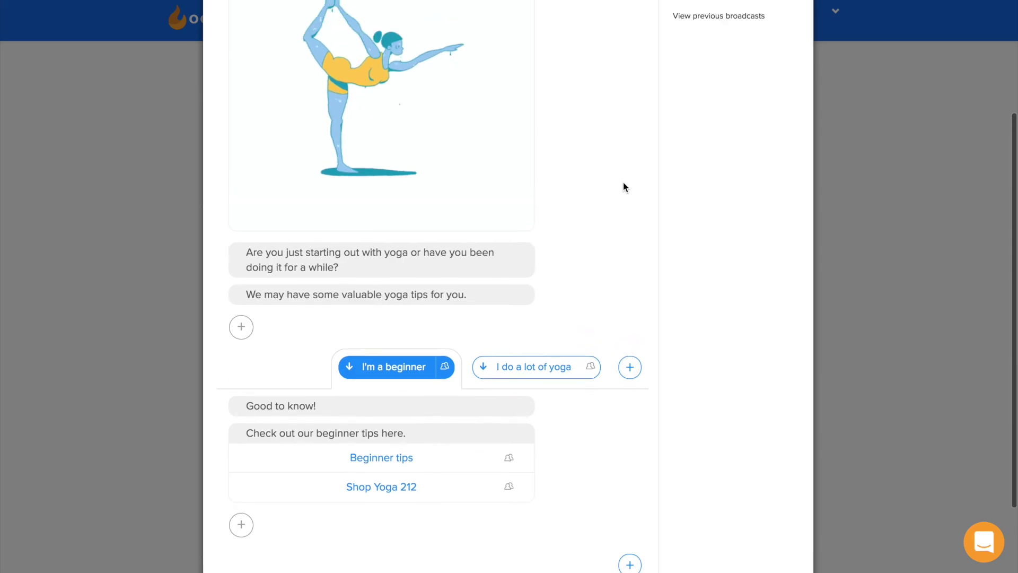
scroll(624, 183, "up", 3)
scroll(623, 183, "down", 5)
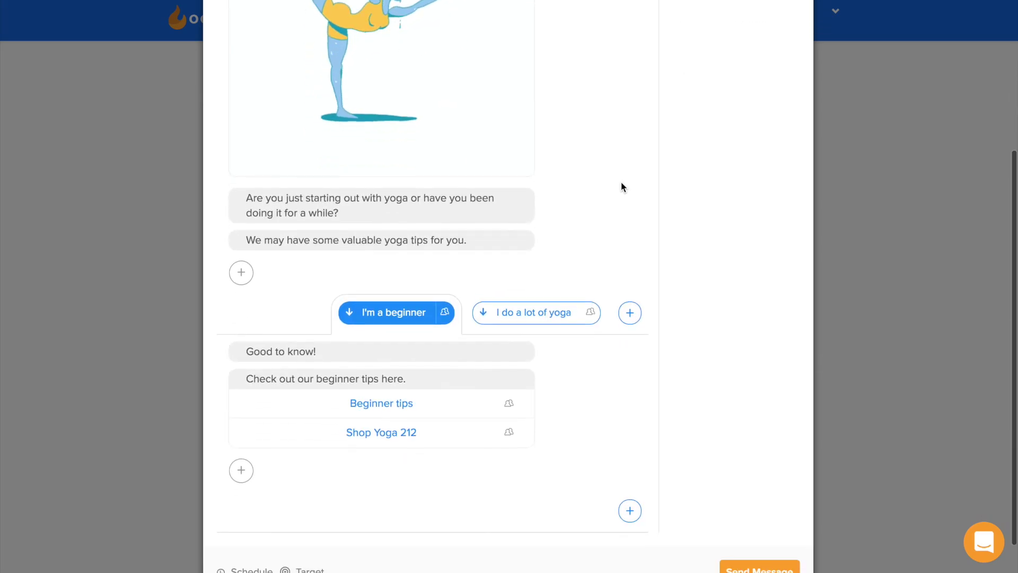
scroll(634, 232, "down", 1)
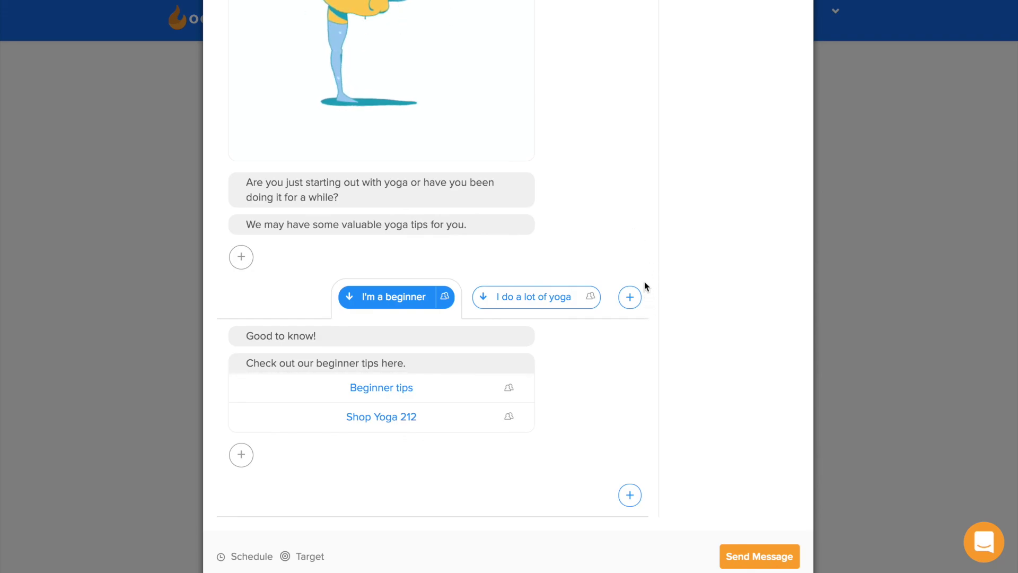
scroll(631, 191, "down", 1)
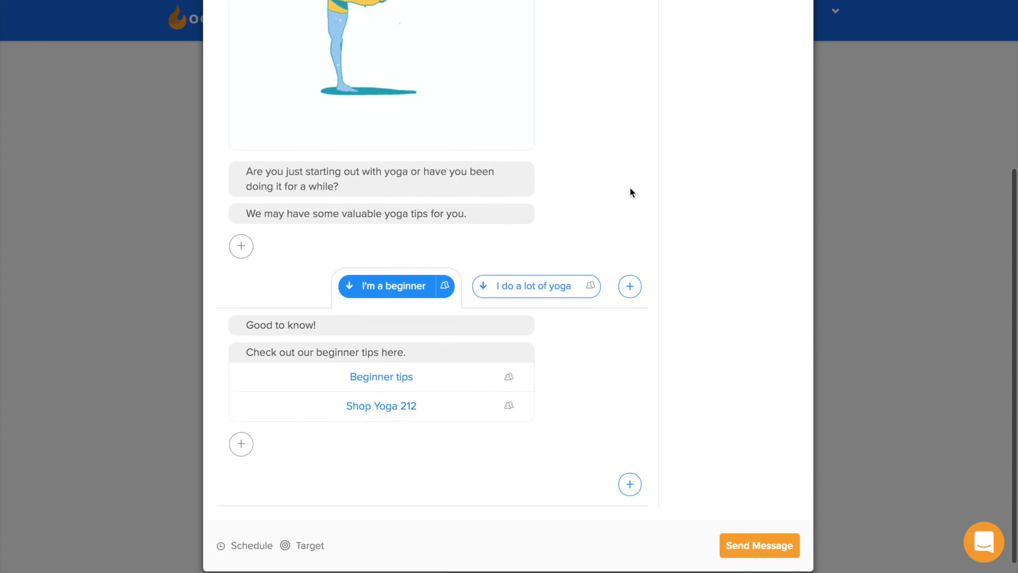